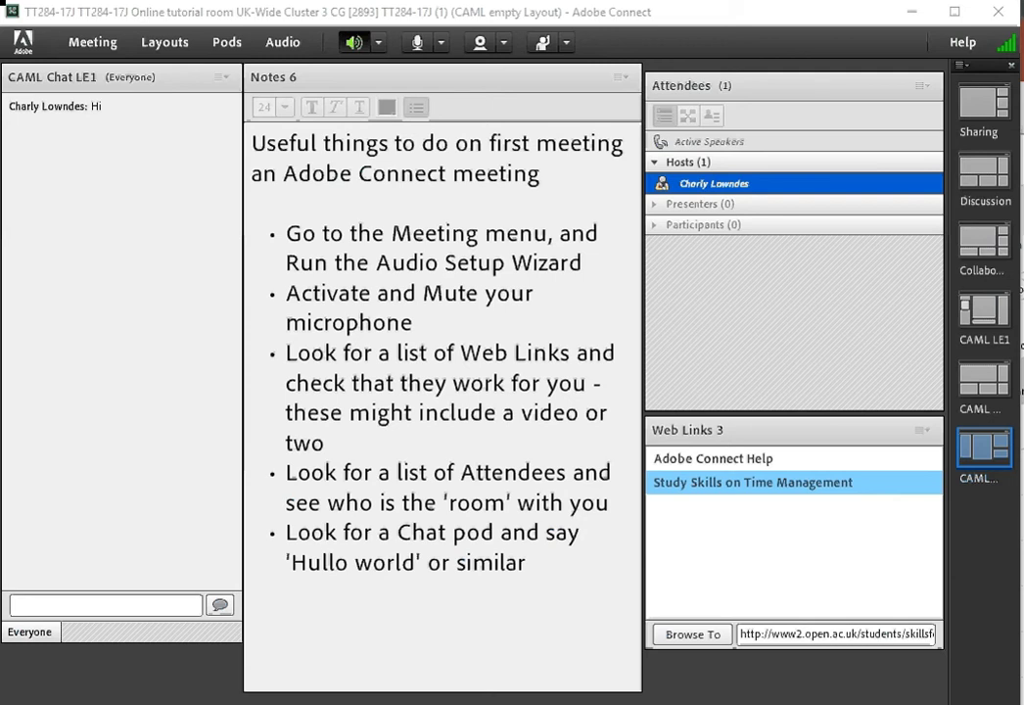
# Launch the Audio Setup Wizard and play, then stop, the speaker test sound.
pyautogui.click(98, 44)
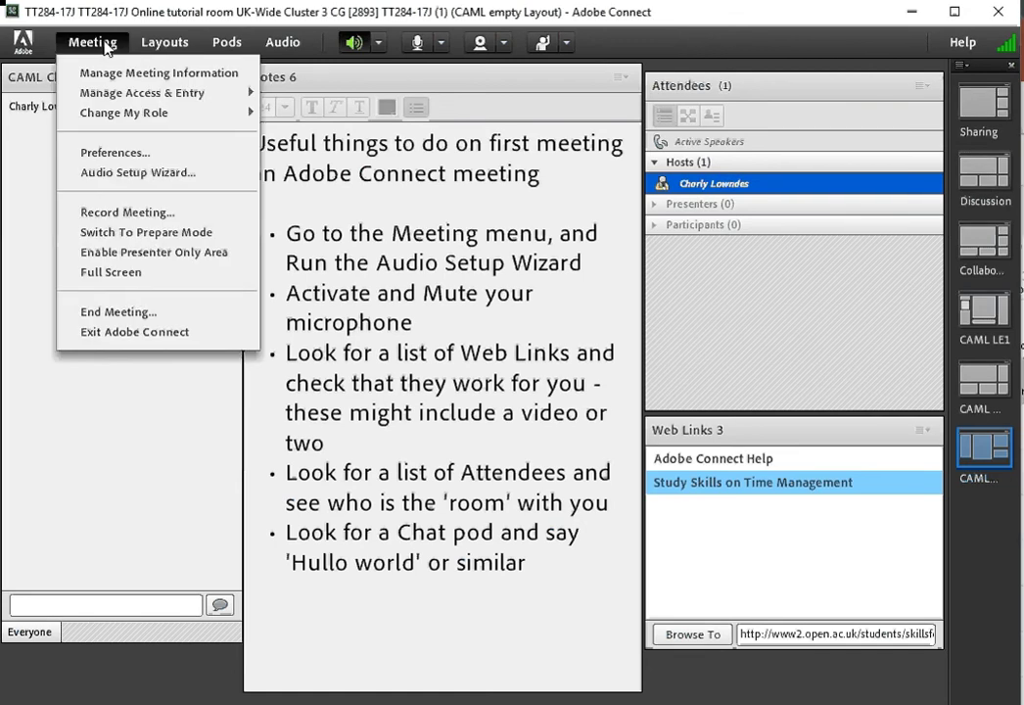
pyautogui.click(147, 174)
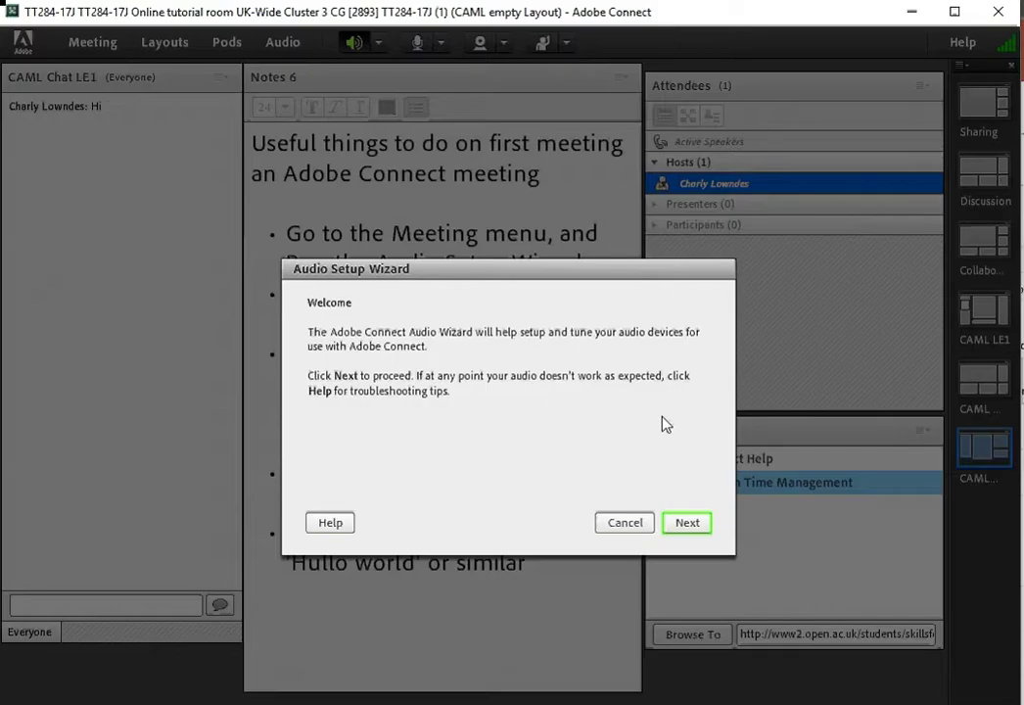
pyautogui.click(687, 523)
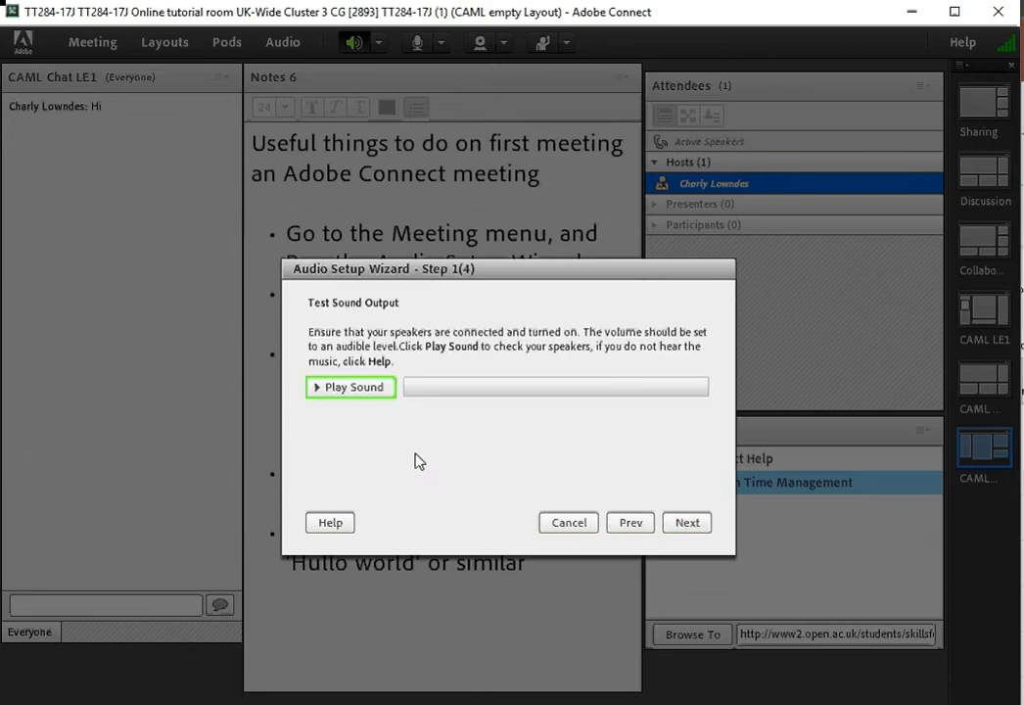
pyautogui.click(362, 389)
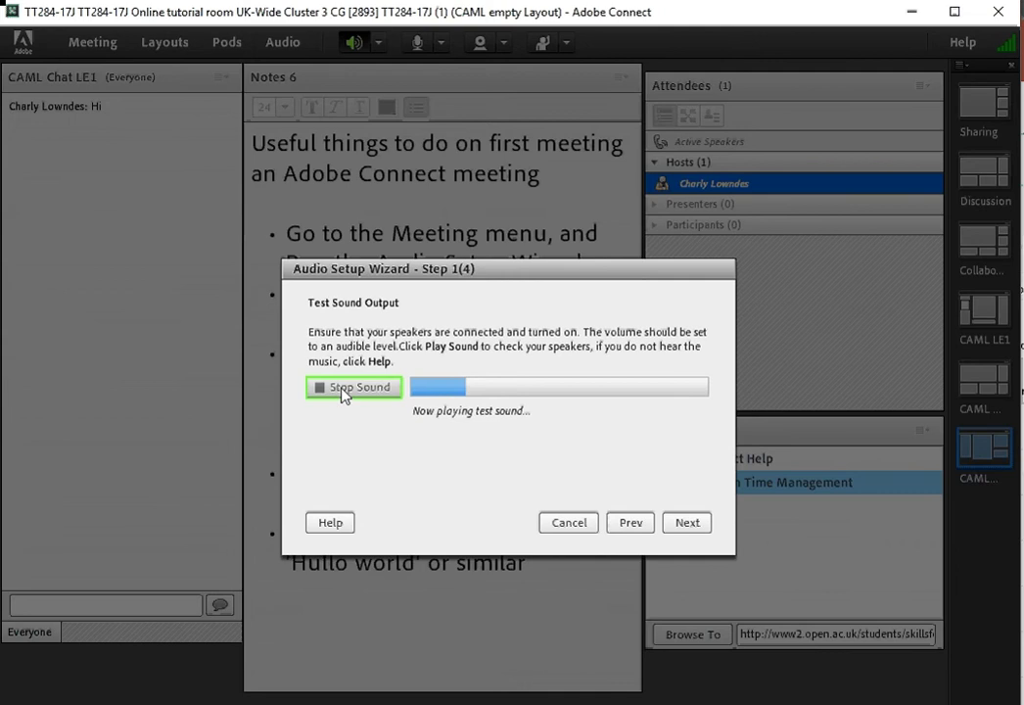
pyautogui.click(343, 389)
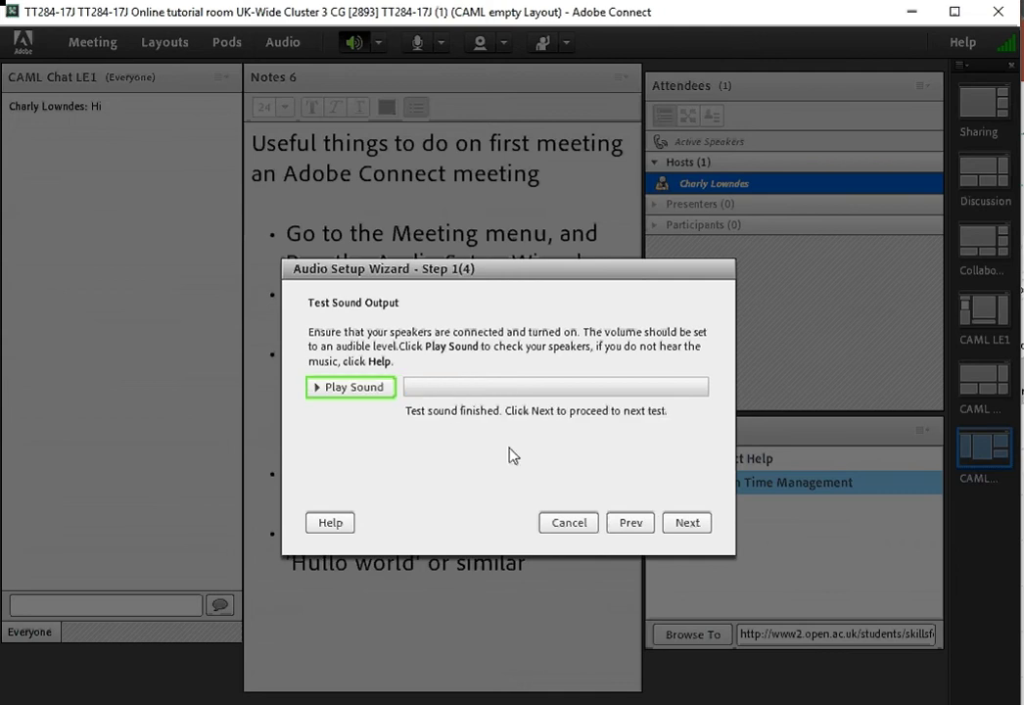
# Choose the USB Audio CODEC microphone and advance to the Tune Microphone Volume step.
pyautogui.click(688, 523)
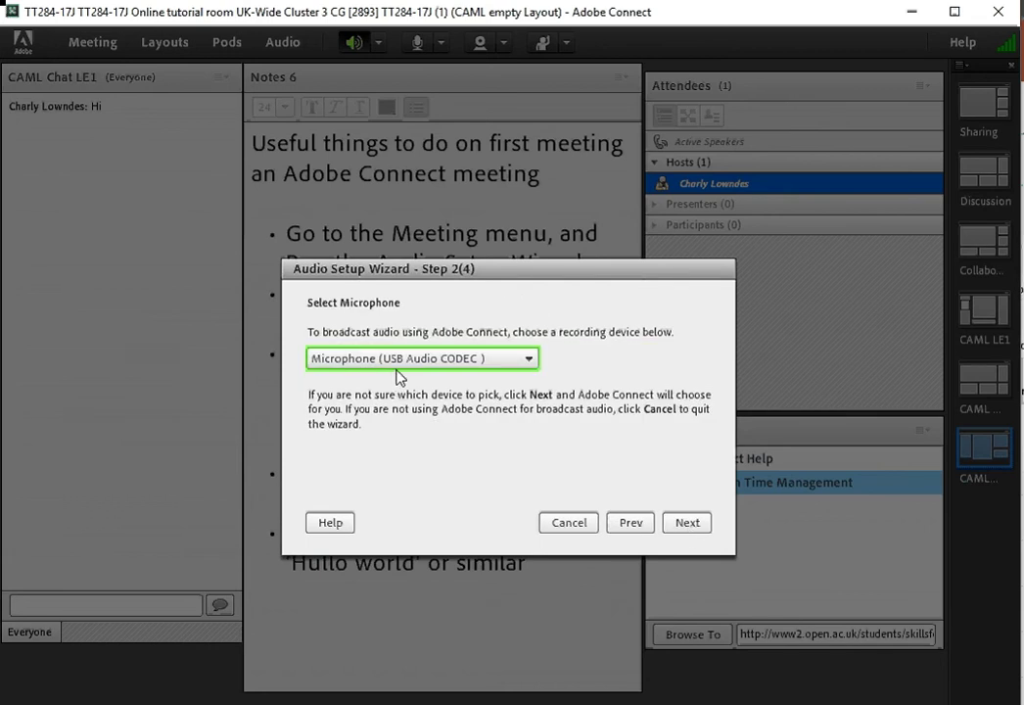
pyautogui.click(528, 358)
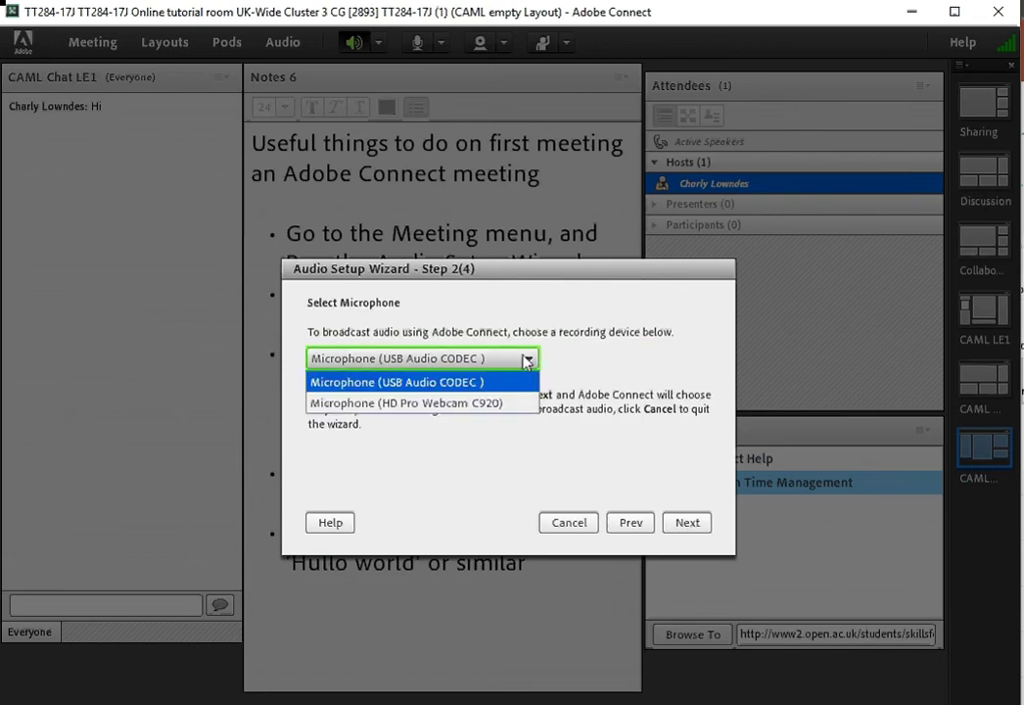
pyautogui.click(356, 383)
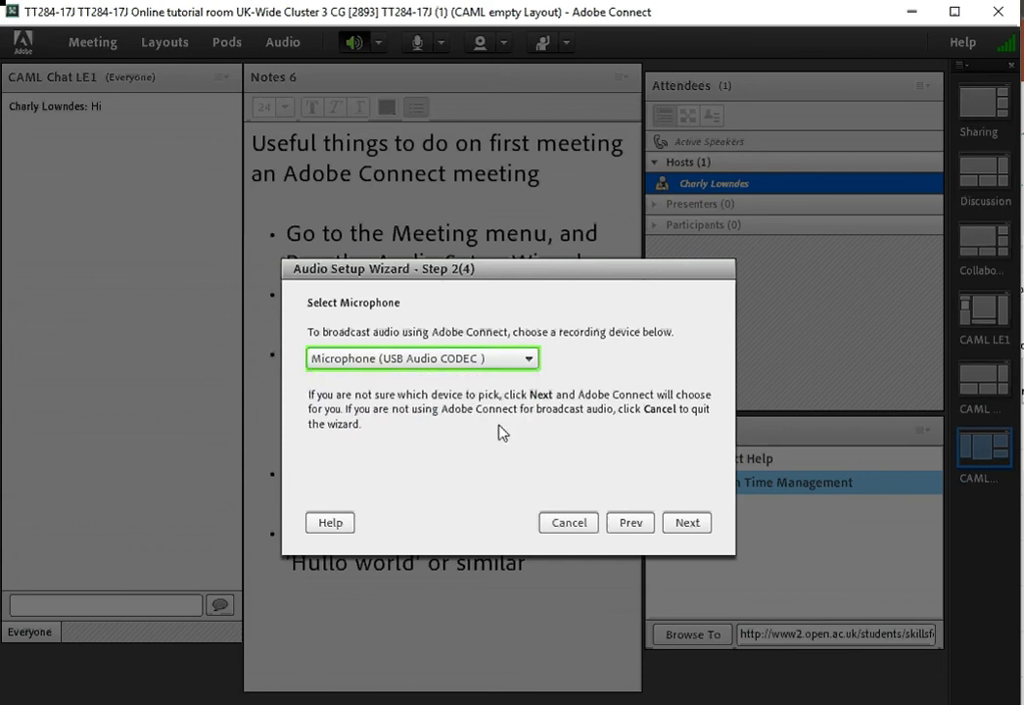
pyautogui.click(692, 525)
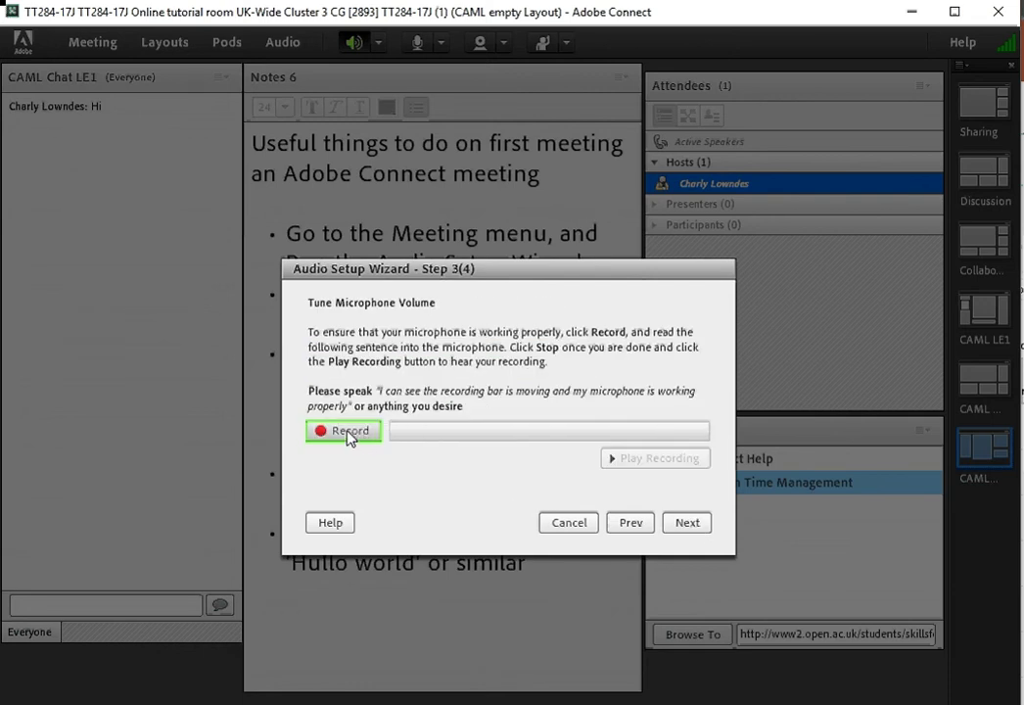
# Record and play back a microphone test, tuning the volume to 88.
pyautogui.click(350, 436)
pyautogui.click(337, 436)
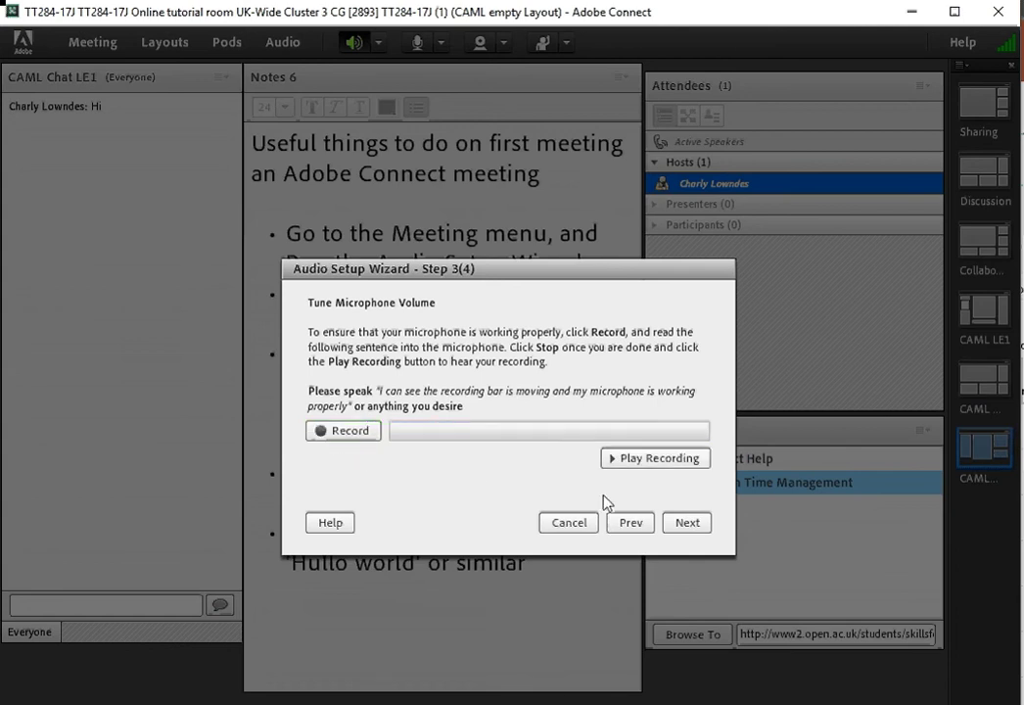
pyautogui.click(641, 462)
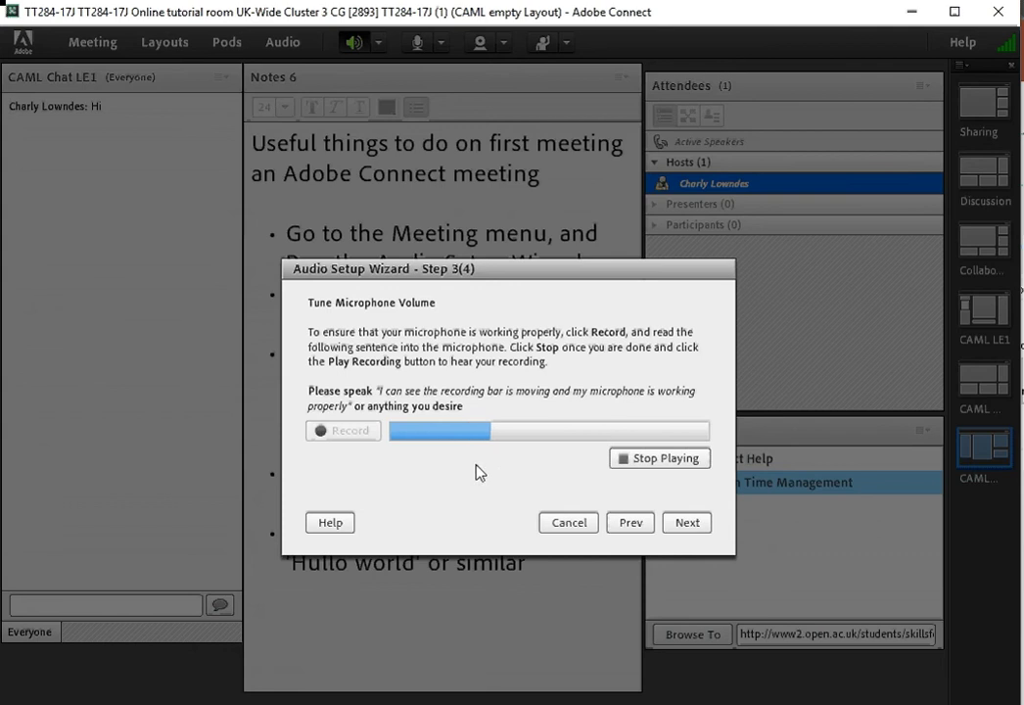
pyautogui.click(624, 460)
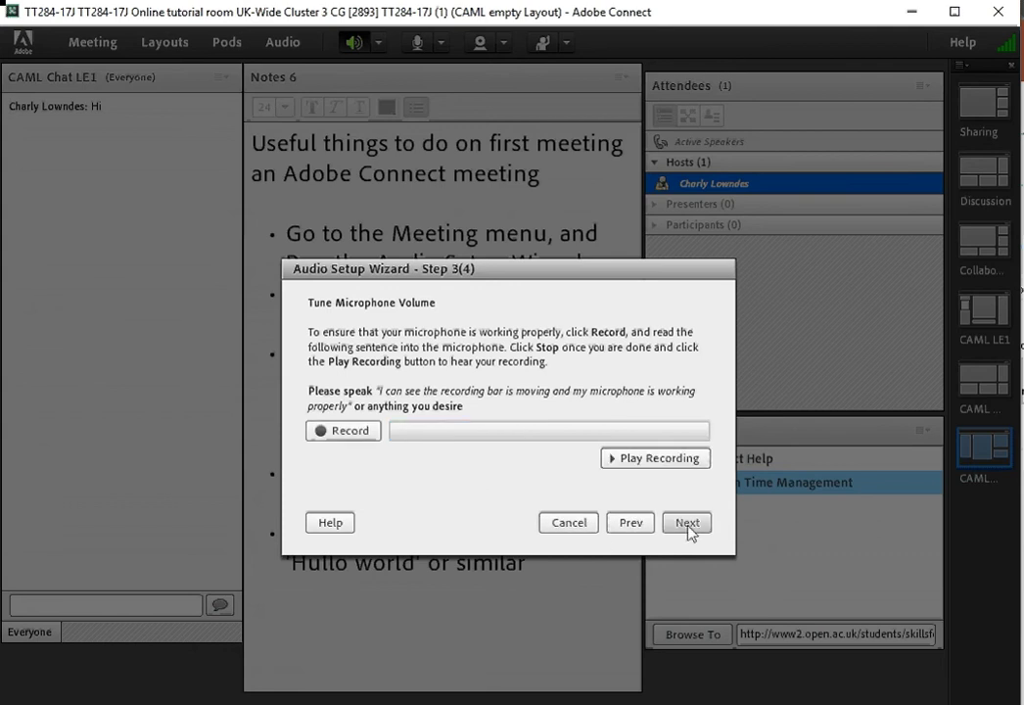
# Test the silence level, which measures 0, and finish the Audio Setup Wizard.
pyautogui.click(688, 523)
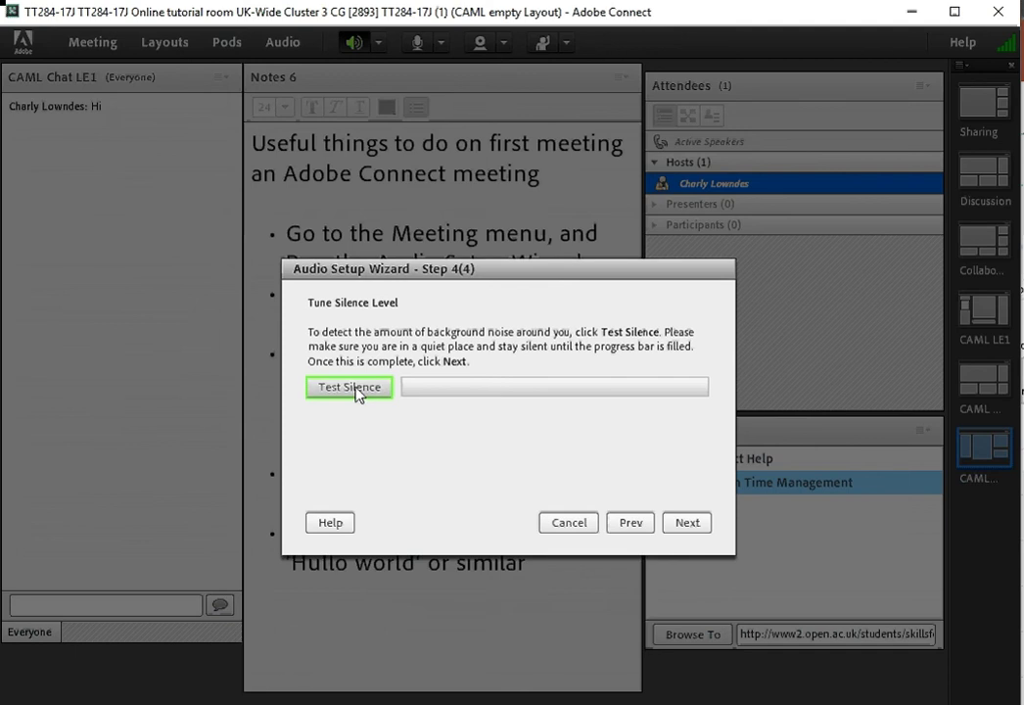
pyautogui.click(357, 388)
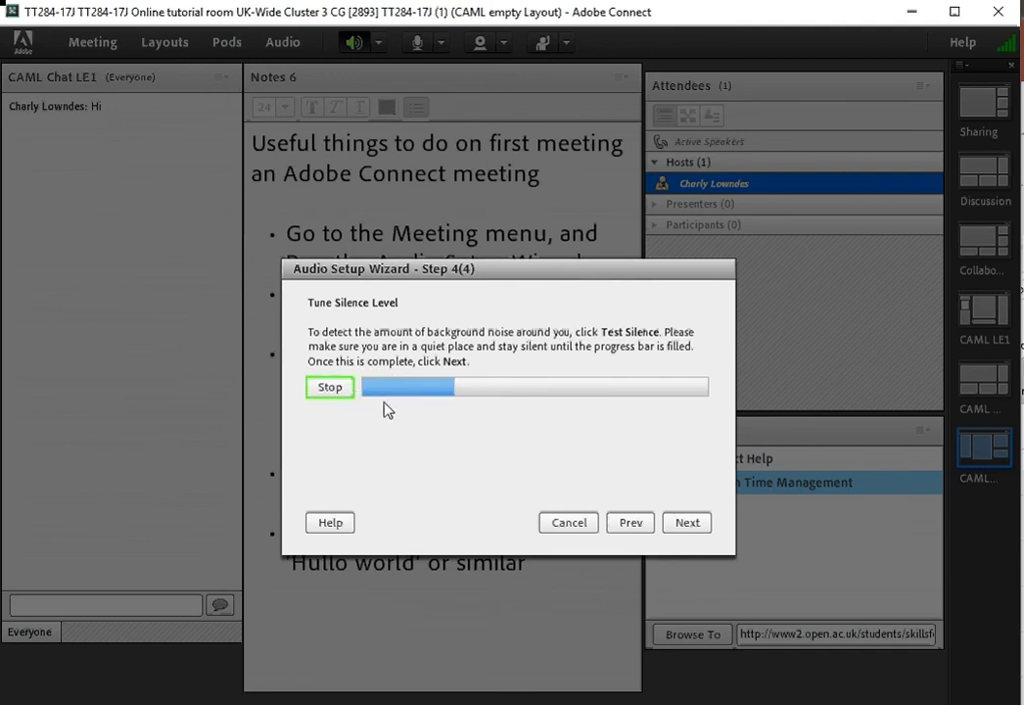
pyautogui.click(333, 389)
pyautogui.click(684, 523)
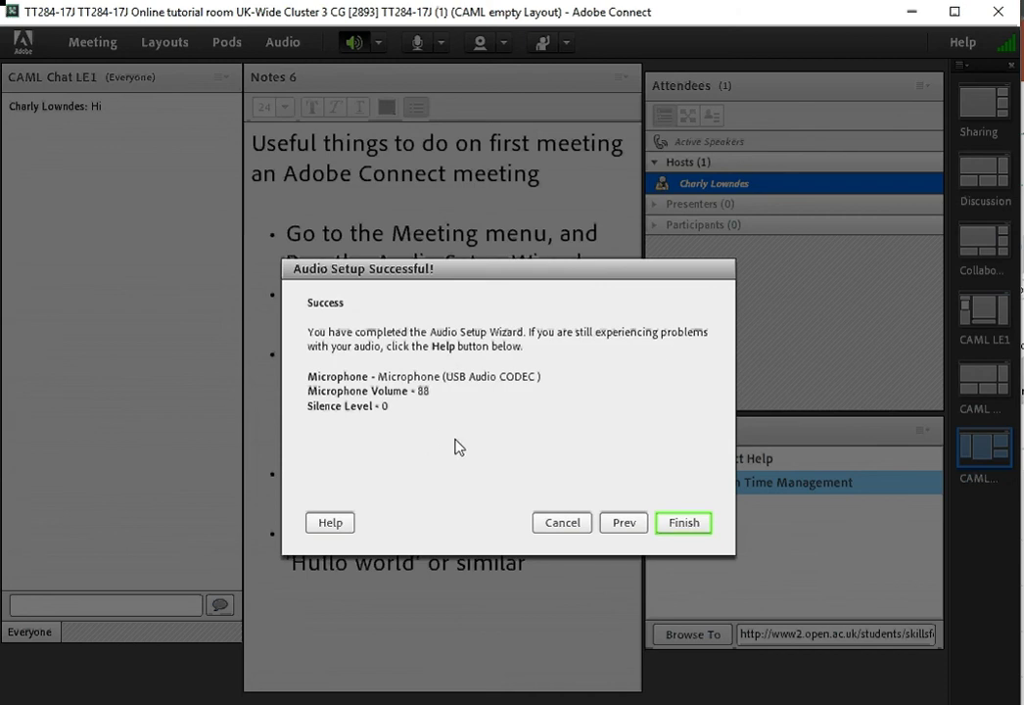
pyautogui.click(687, 524)
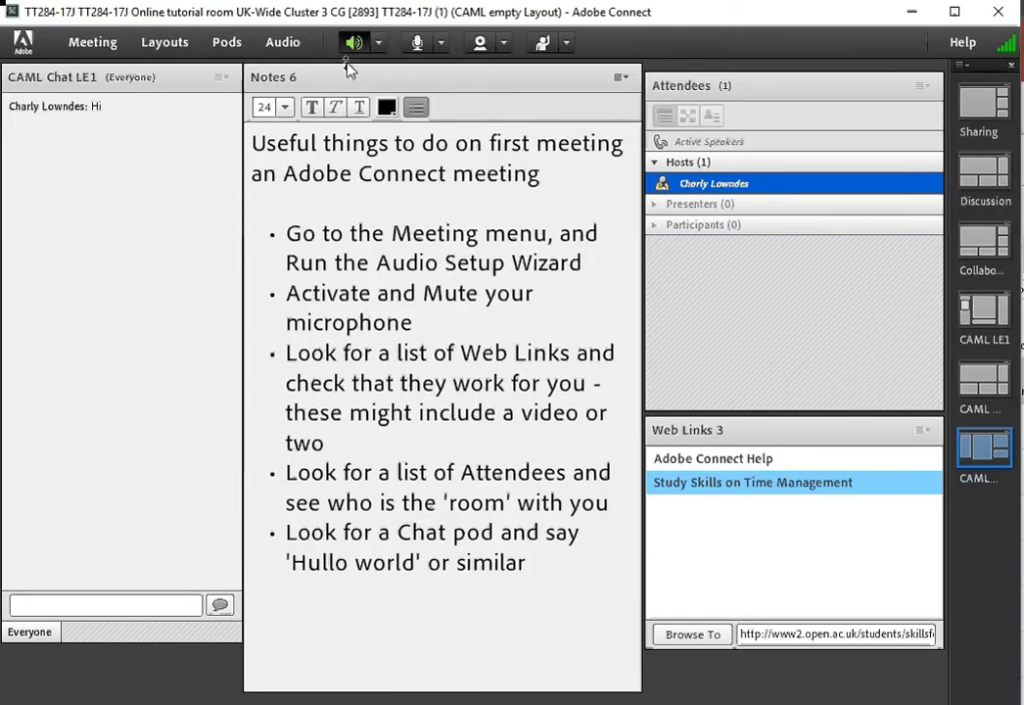
# Connect my microphone audio to the meeting, then mute the microphone with speakers left on.
pyautogui.click(418, 44)
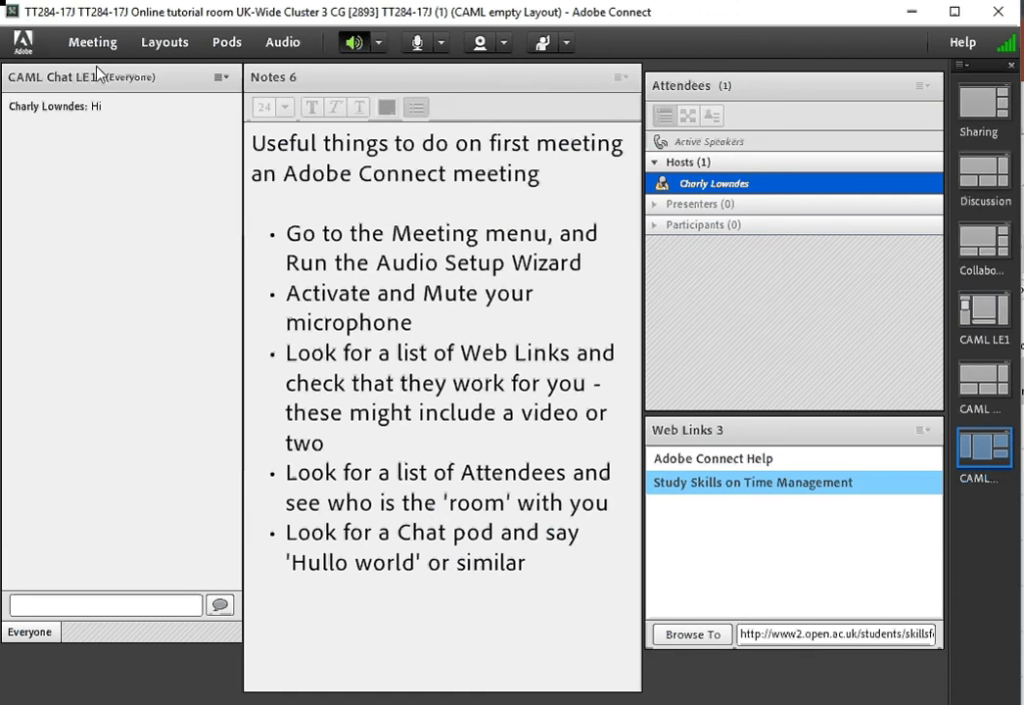
pyautogui.click(473, 86)
pyautogui.click(420, 47)
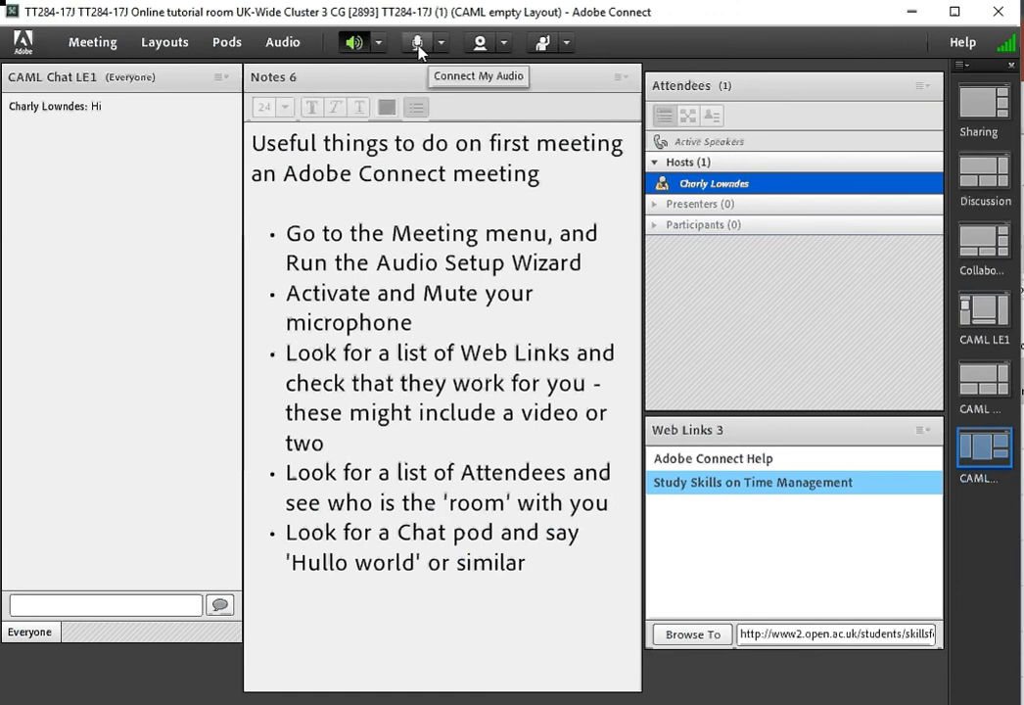
pyautogui.click(437, 86)
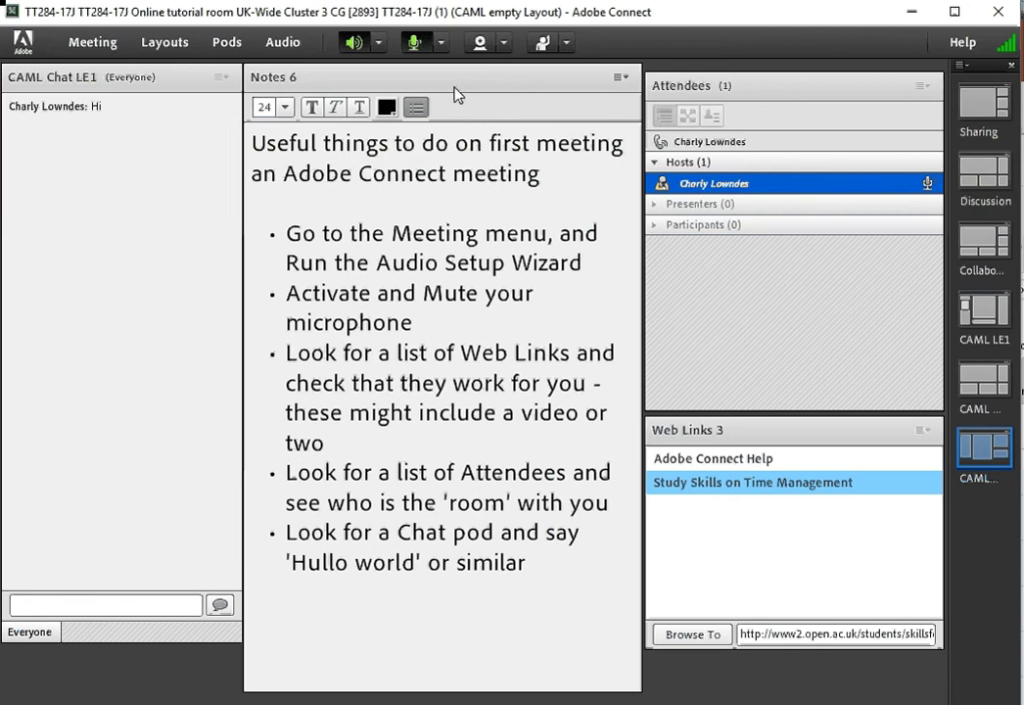
pyautogui.click(418, 43)
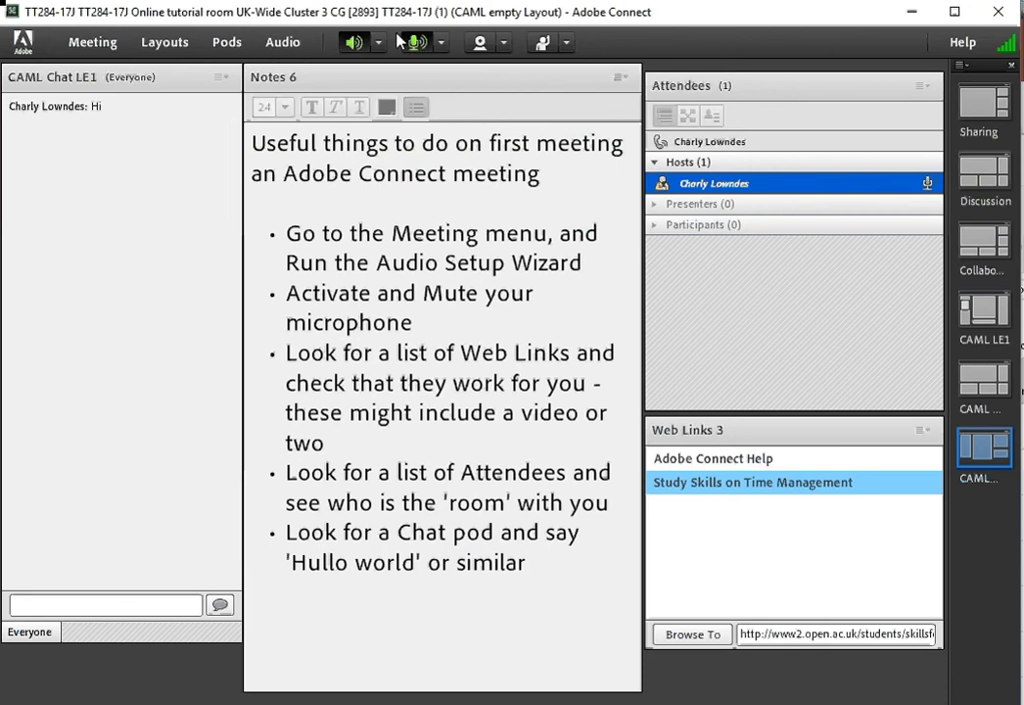
pyautogui.click(517, 198)
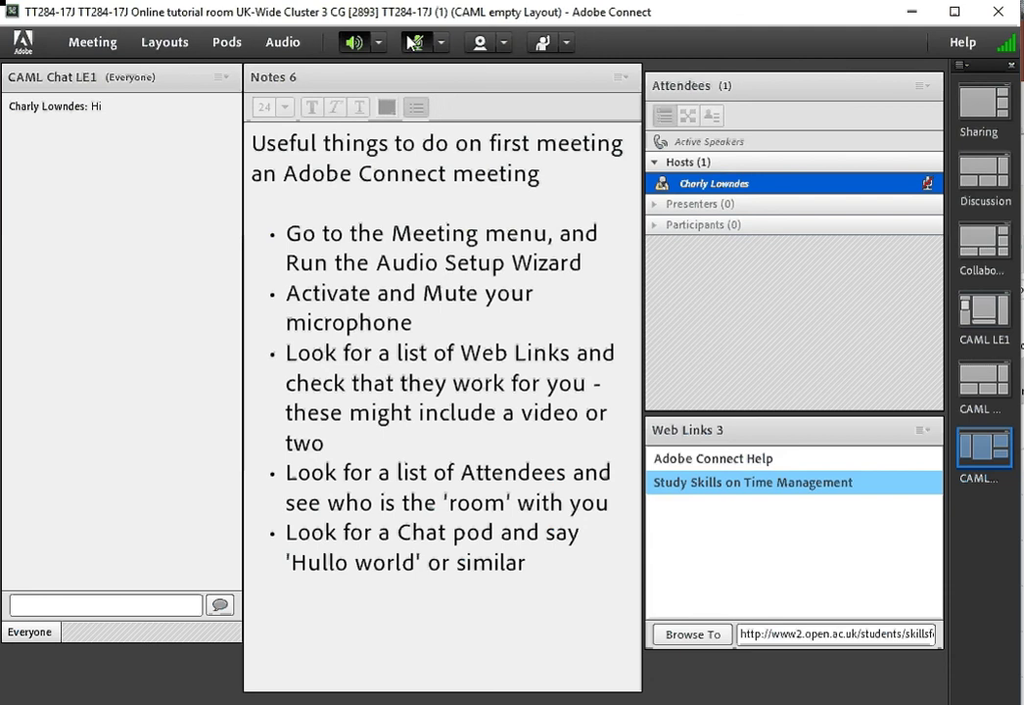
pyautogui.click(381, 43)
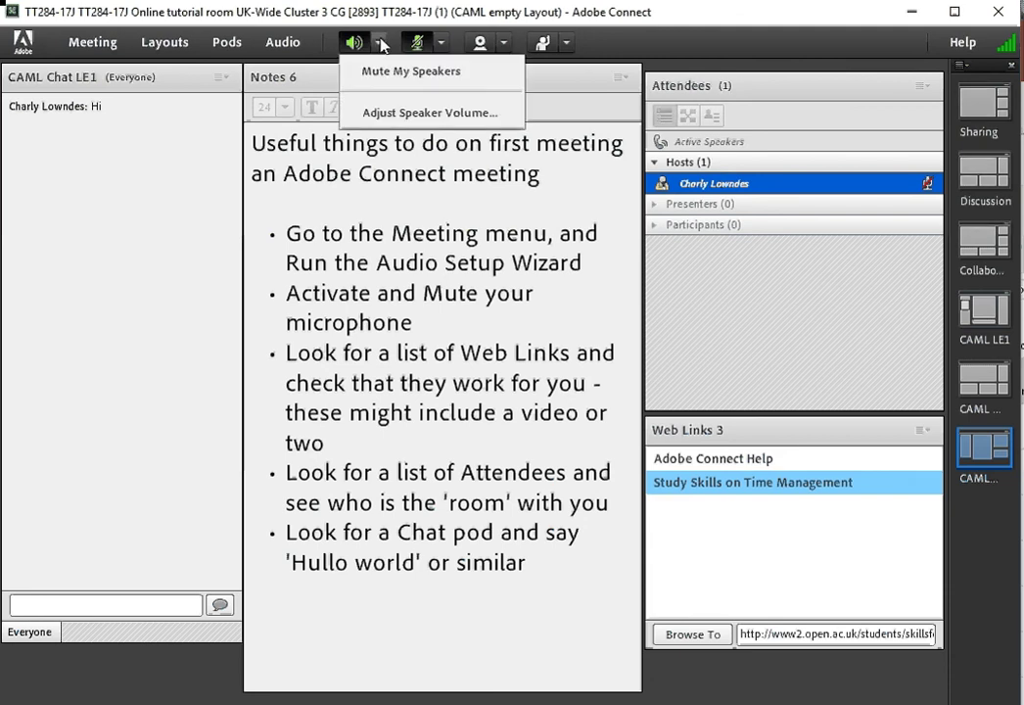
pyautogui.click(461, 115)
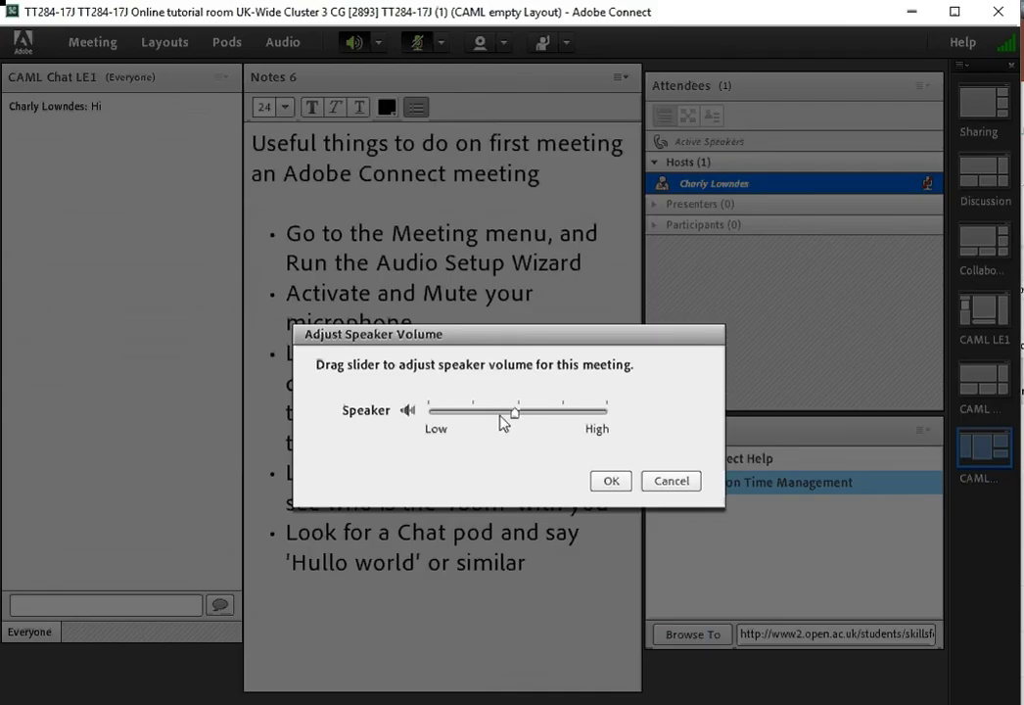
pyautogui.click(609, 481)
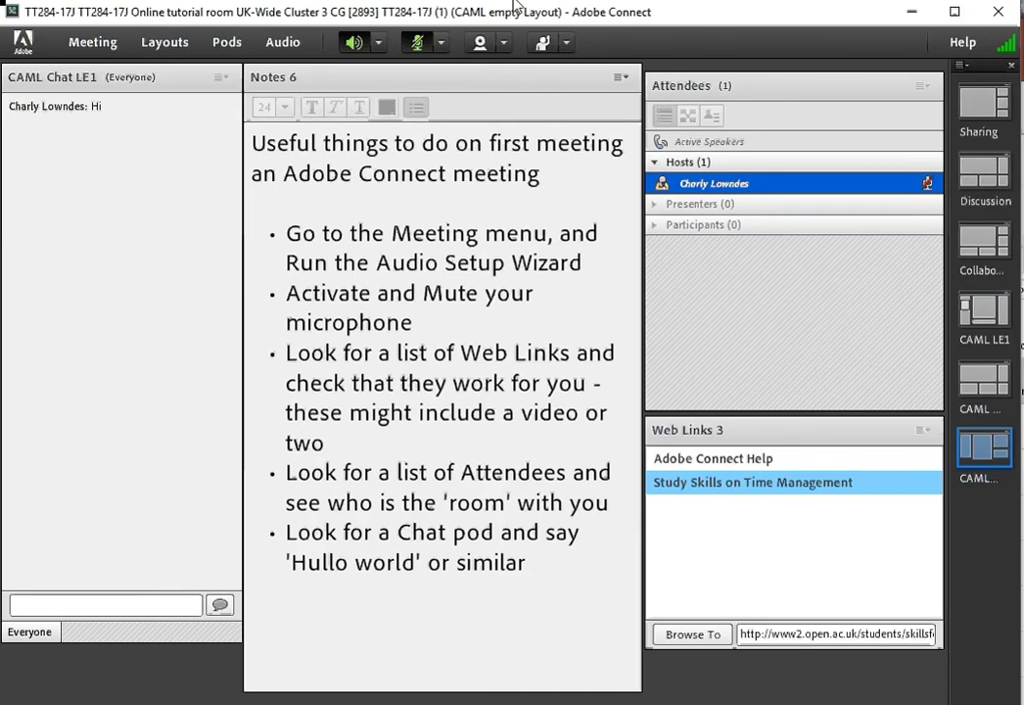
pyautogui.click(564, 43)
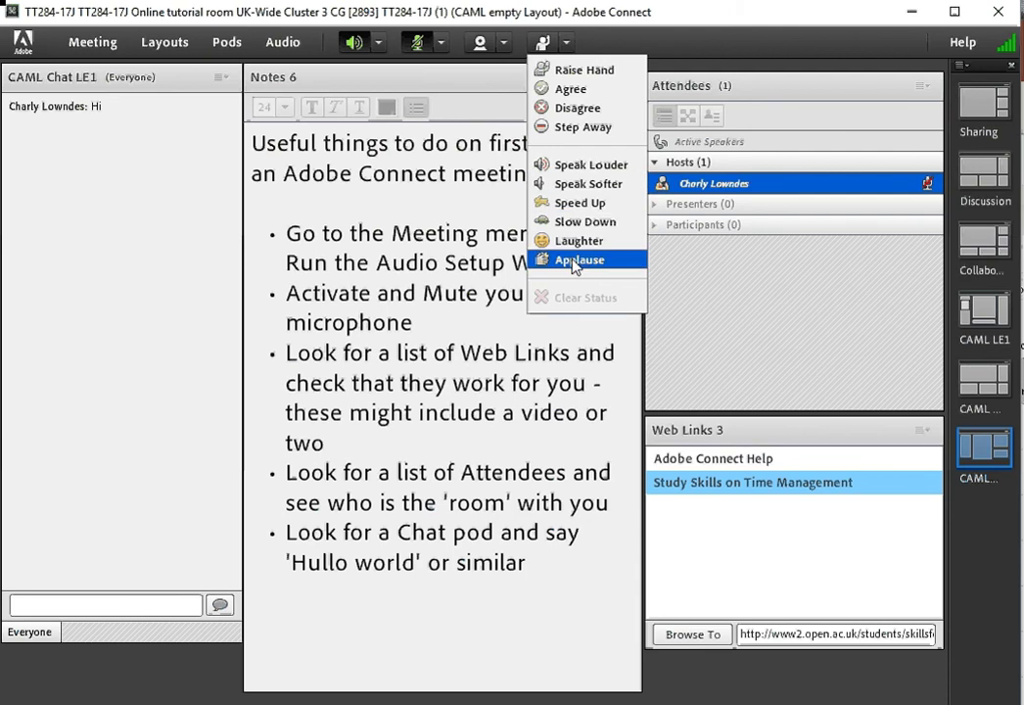
pyautogui.click(443, 202)
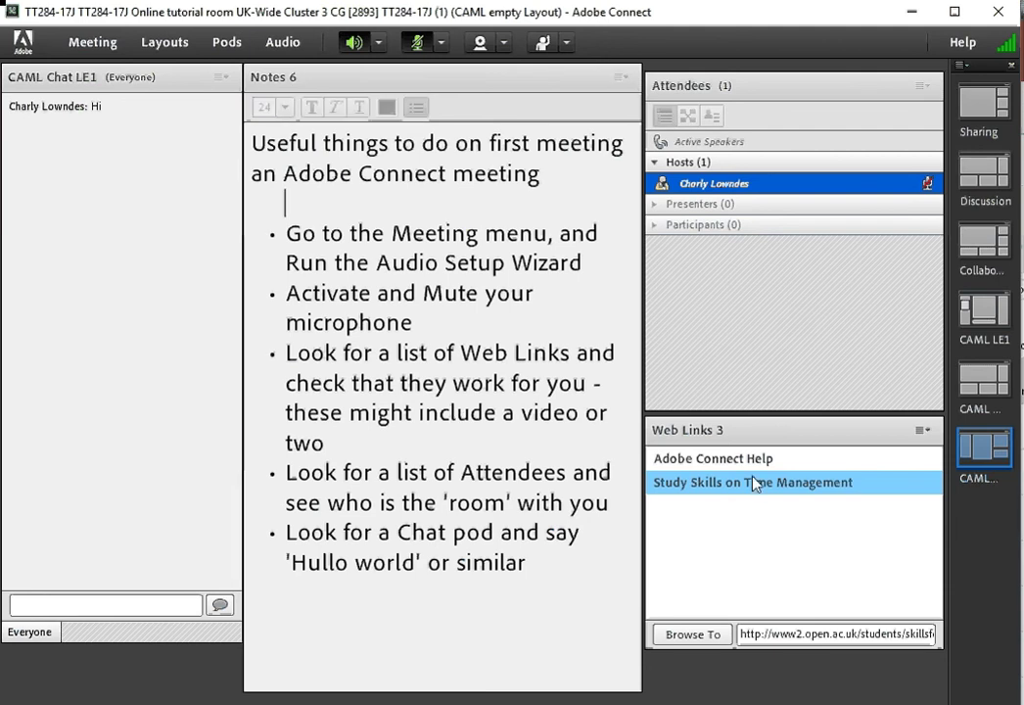
# Browse to the Adobe Connect Help web link, close the extra Chrome tabs, and check it.
pyautogui.click(701, 460)
pyautogui.click(685, 634)
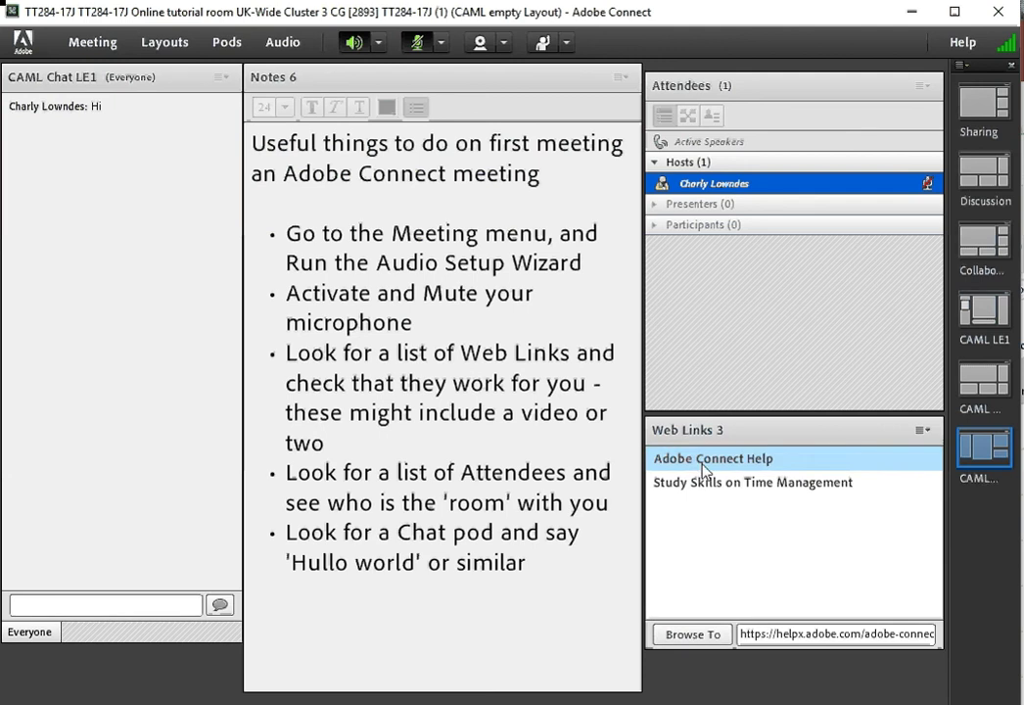
pyautogui.click(685, 634)
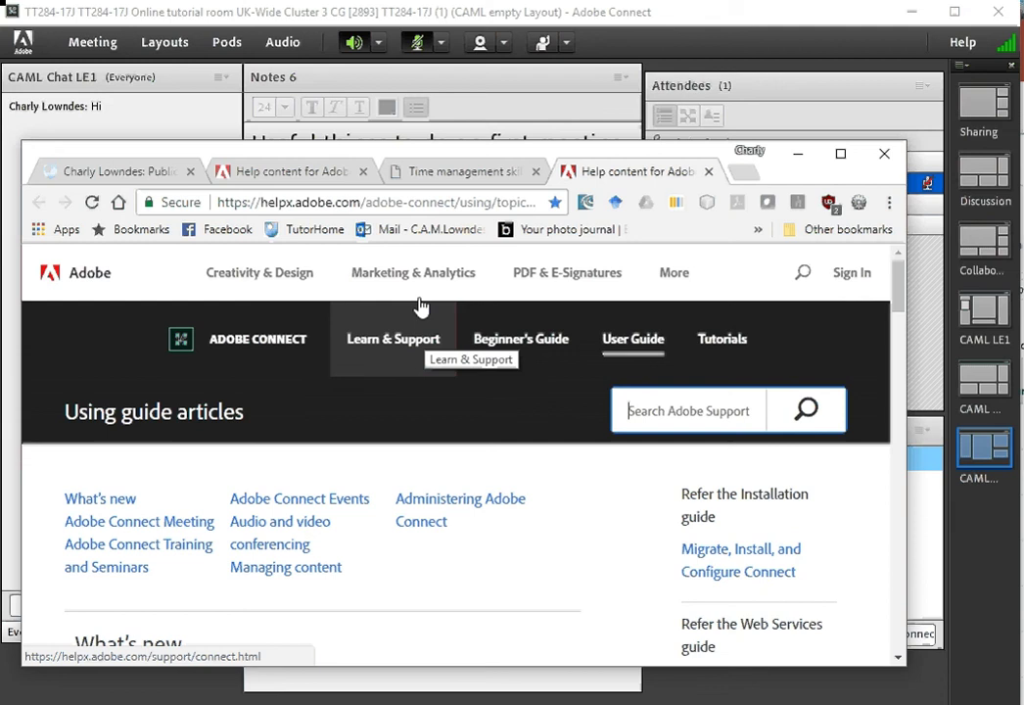
pyautogui.click(363, 171)
pyautogui.click(363, 171)
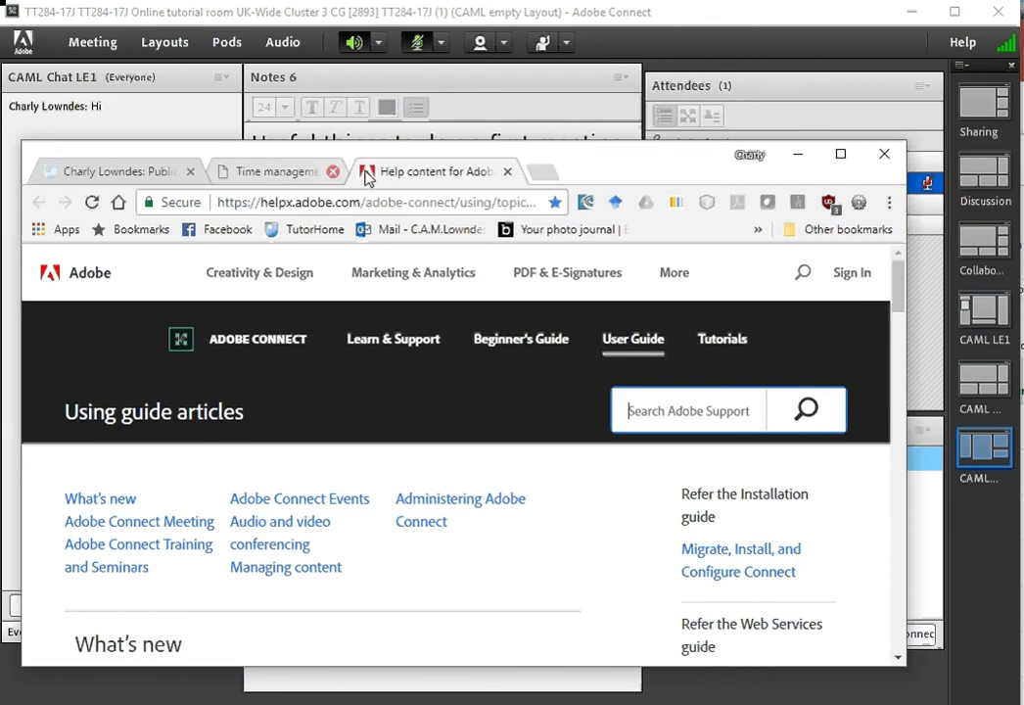
pyautogui.click(363, 171)
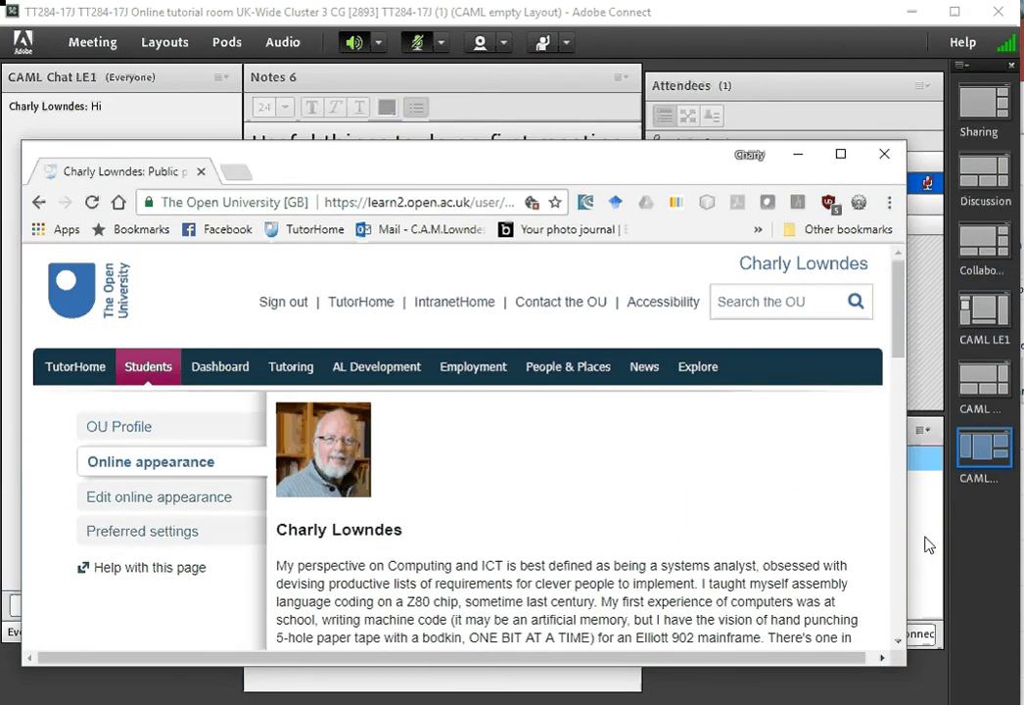
pyautogui.click(928, 545)
pyautogui.click(540, 685)
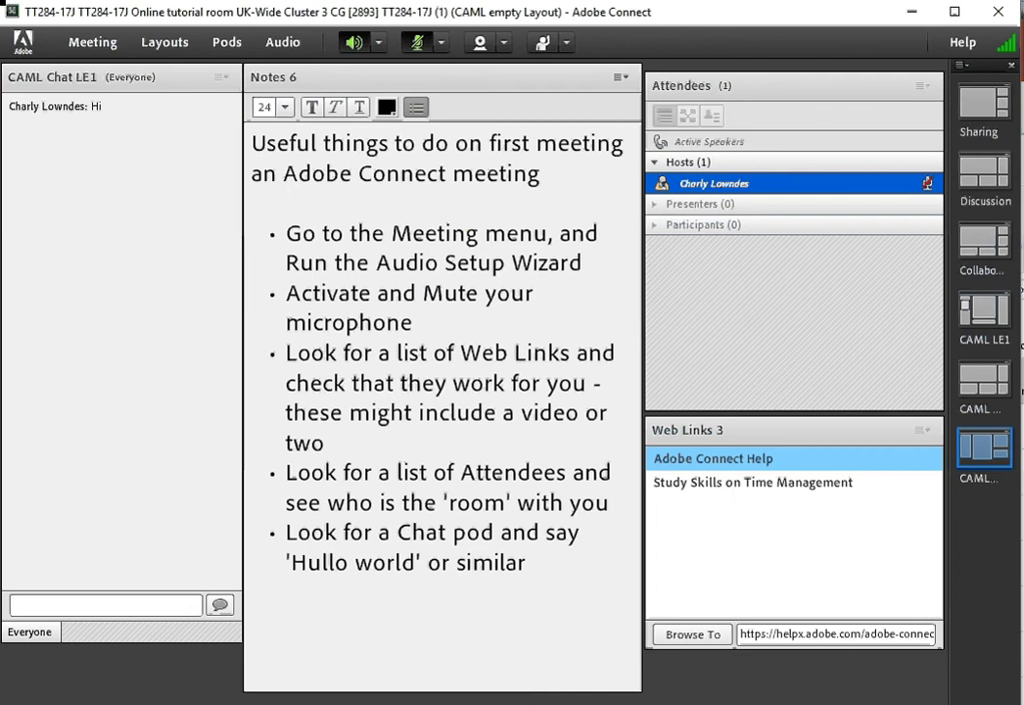
pyautogui.click(691, 634)
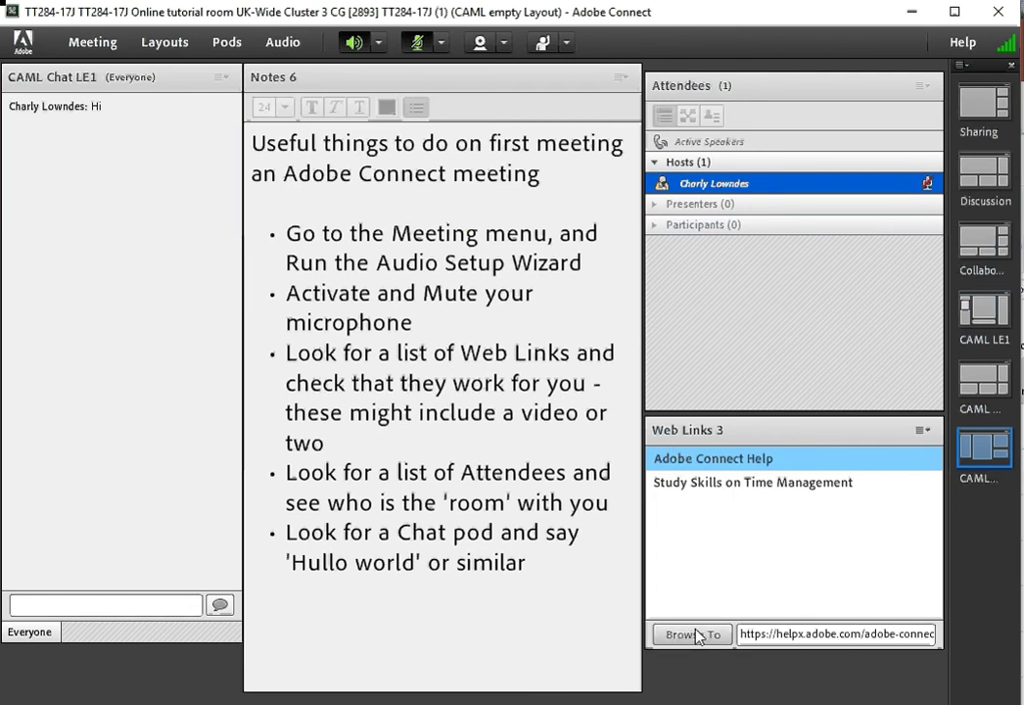
pyautogui.click(694, 634)
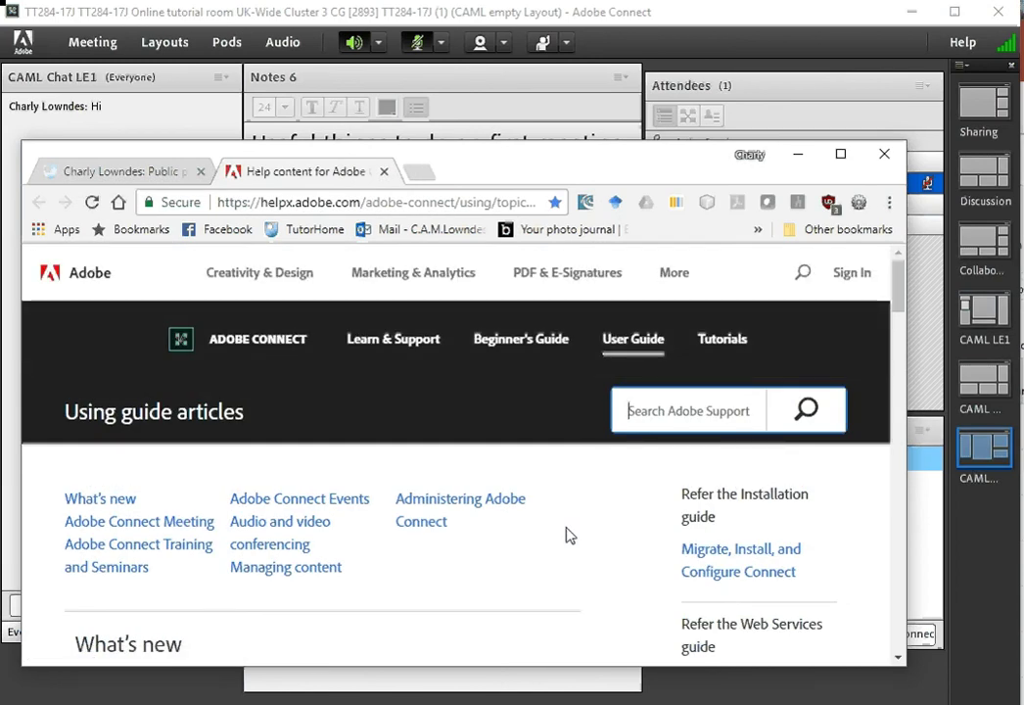
pyautogui.click(963, 469)
# Browse to the Study Skills on Time Management link, then minimise Chrome.
pyautogui.click(852, 479)
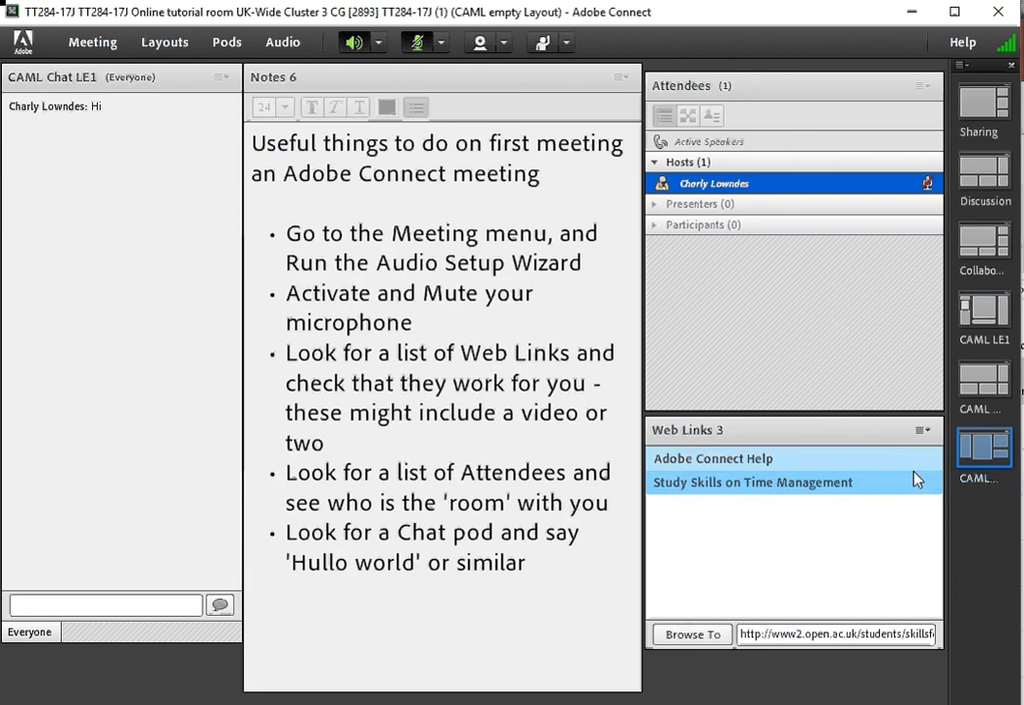
pyautogui.click(698, 634)
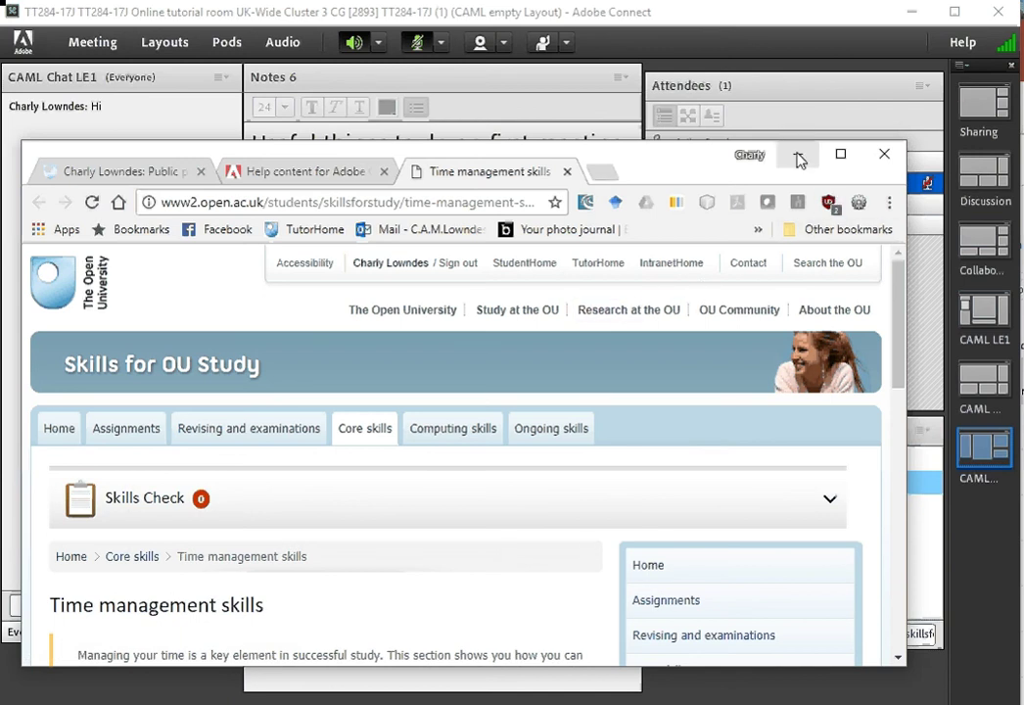
pyautogui.click(732, 48)
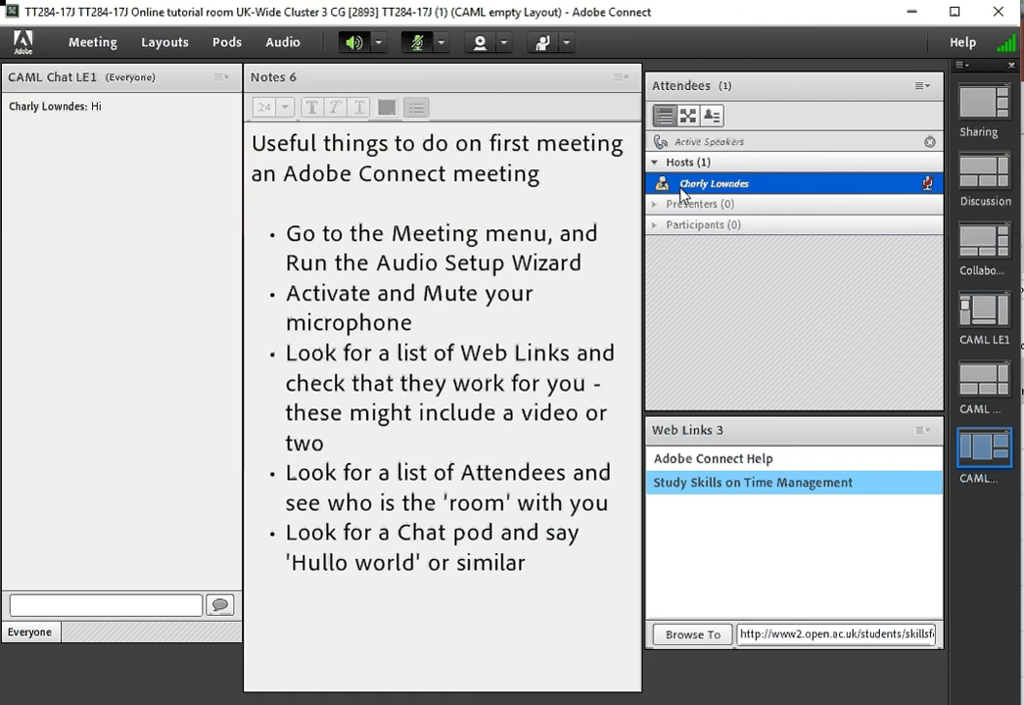
# Switch the microphone on, then raise and lower a hand.
pyautogui.moveTo(754, 189)
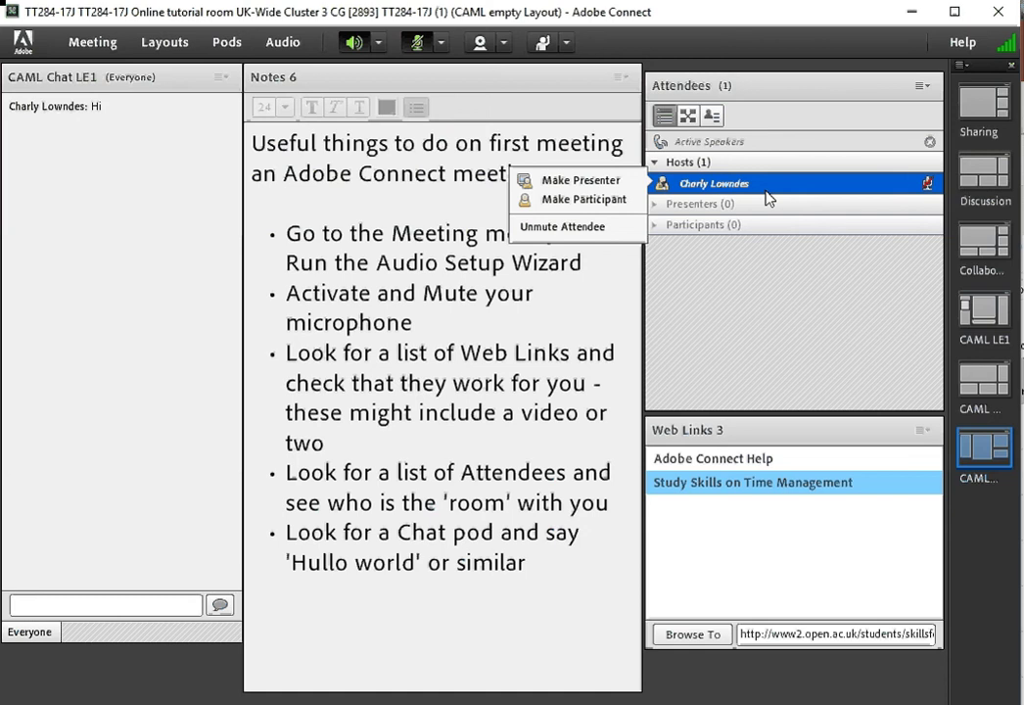
pyautogui.click(416, 43)
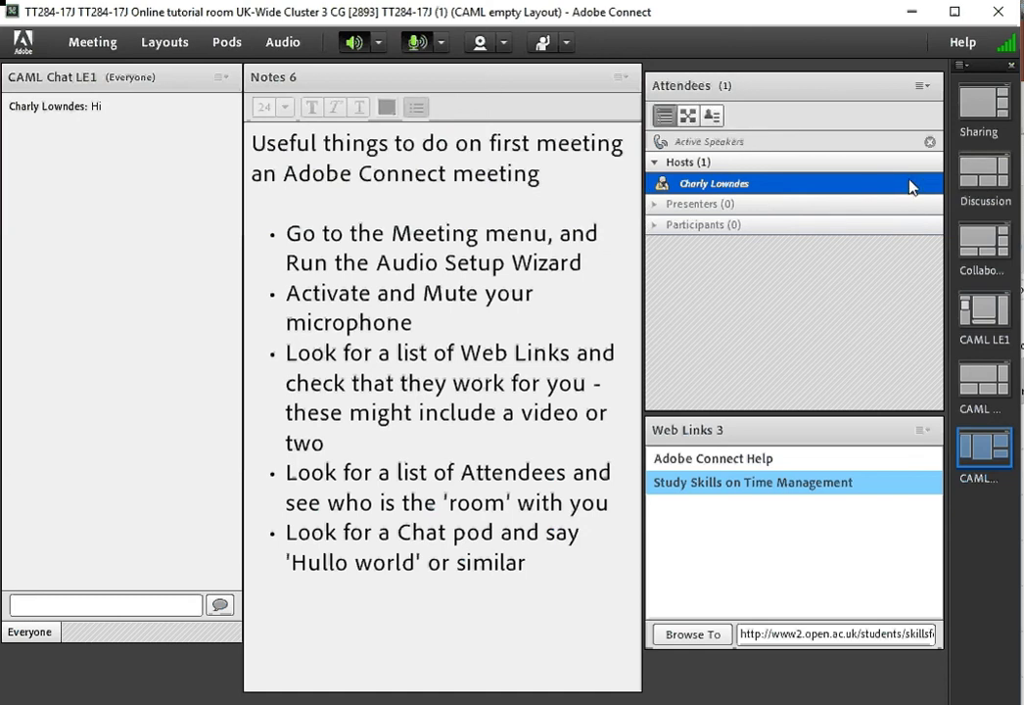
pyautogui.click(541, 42)
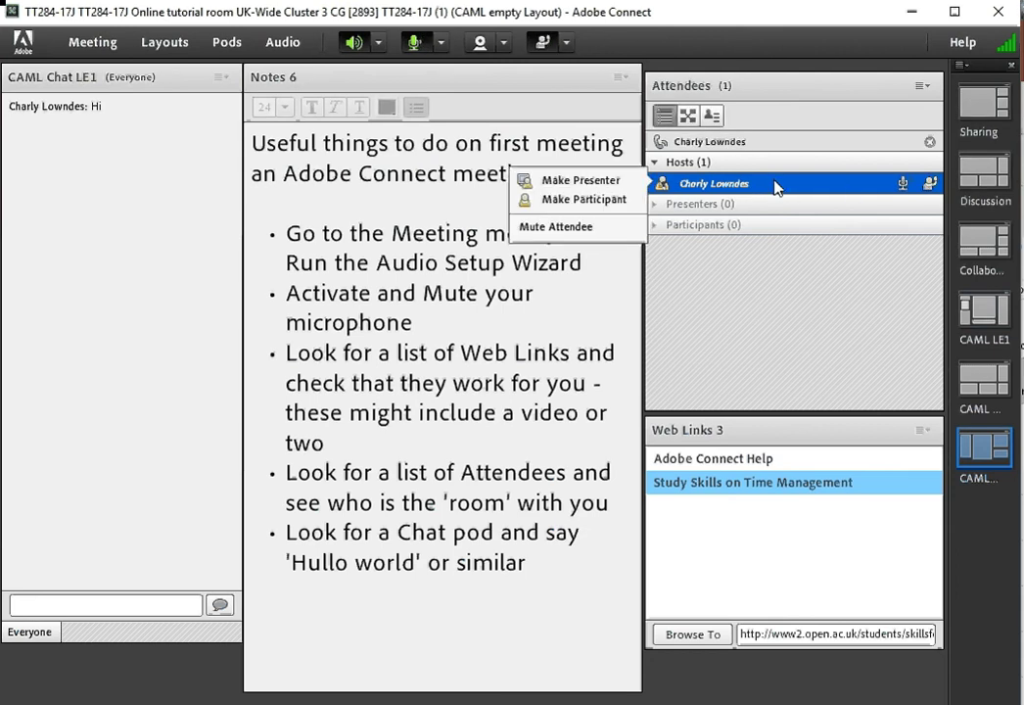
pyautogui.click(541, 44)
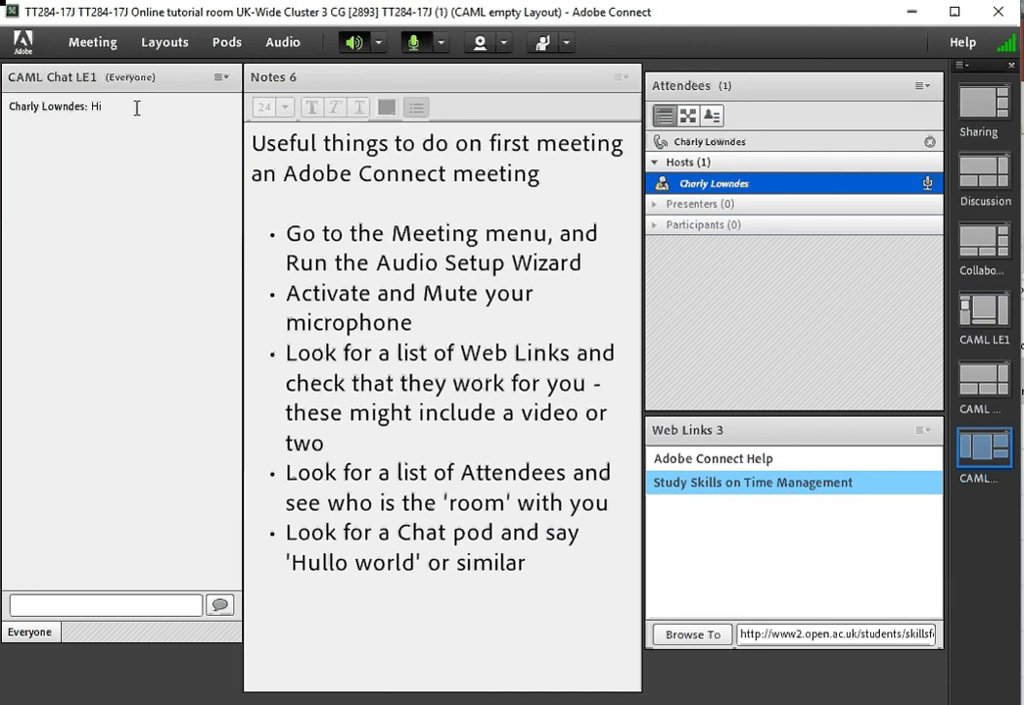
# Send the chat message 'Hullo world' below the earlier 'Hi'.
pyautogui.click(20, 604)
pyautogui.write('Hullo wo')
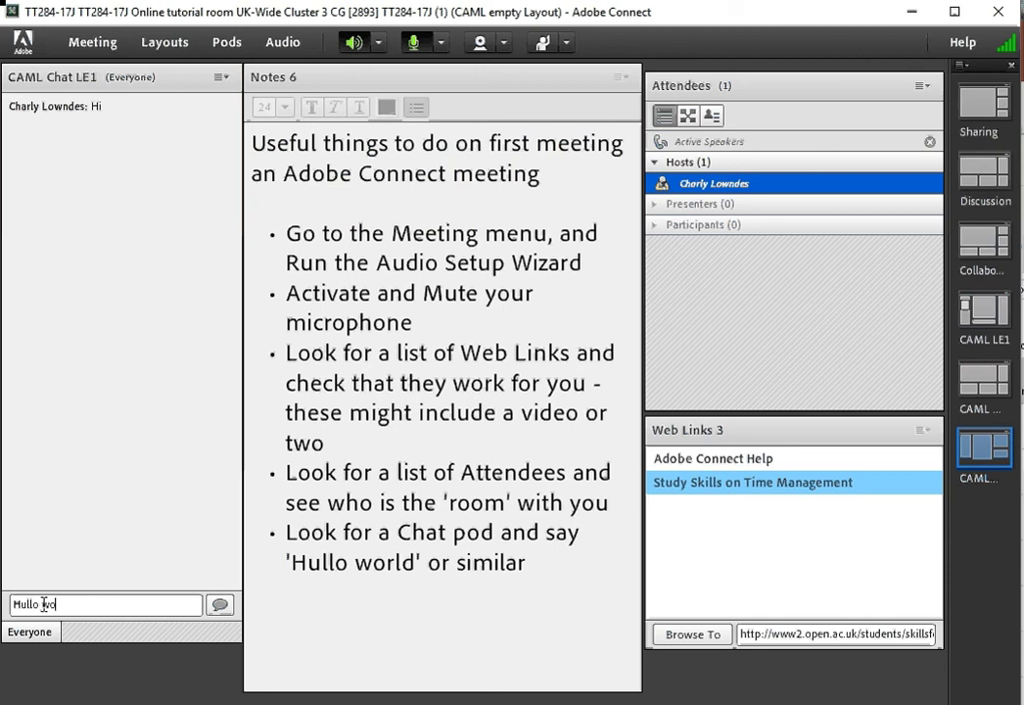
pyautogui.write('rld')
pyautogui.press('Return')
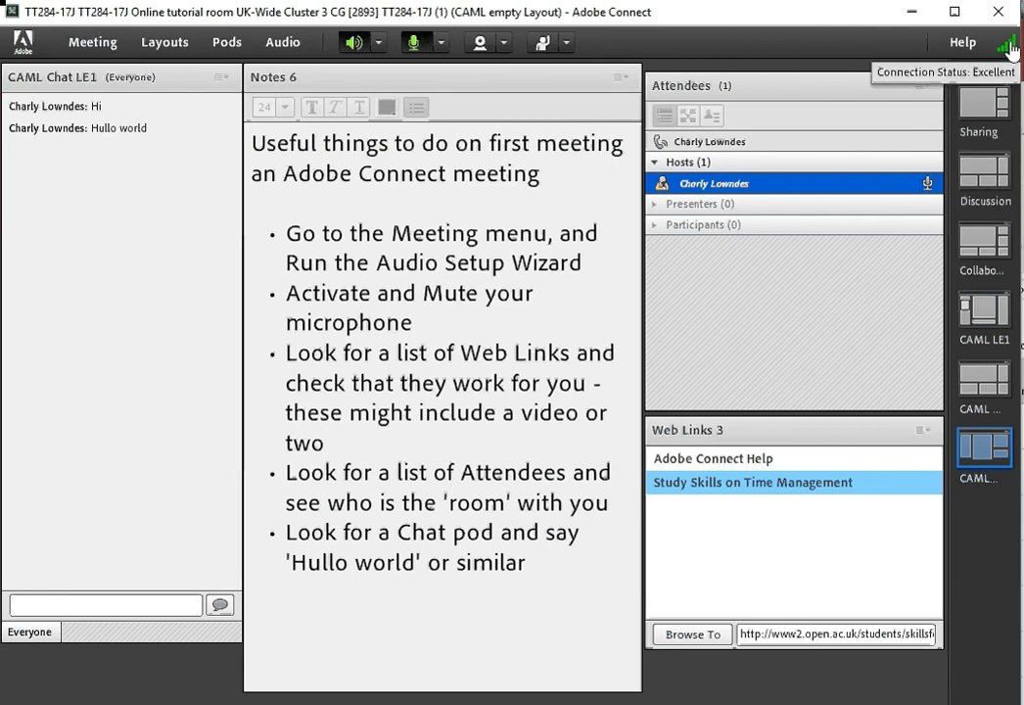
# Show the Meeting menu with its Audio Setup Wizard option.
pyautogui.moveTo(1005, 46)
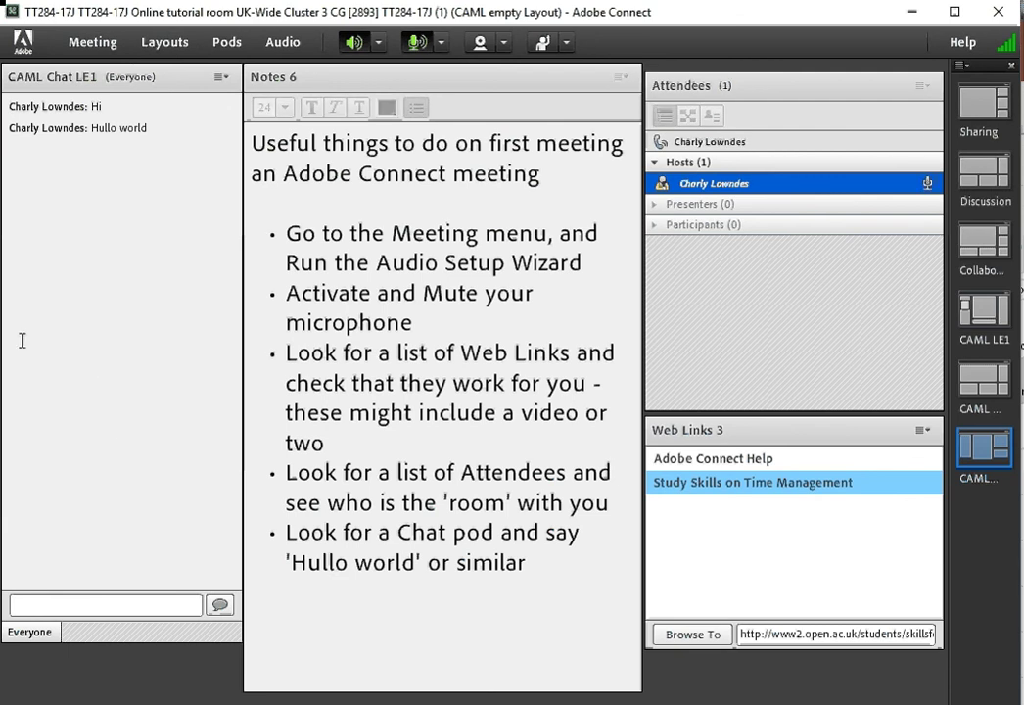
pyautogui.click(93, 45)
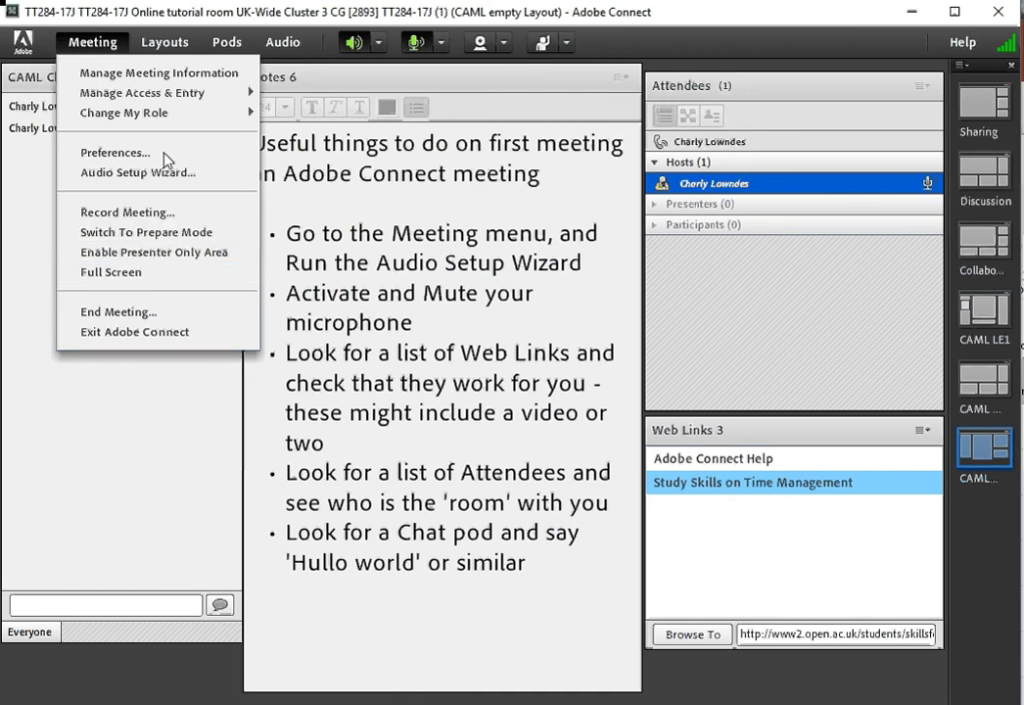
pyautogui.press('Right')
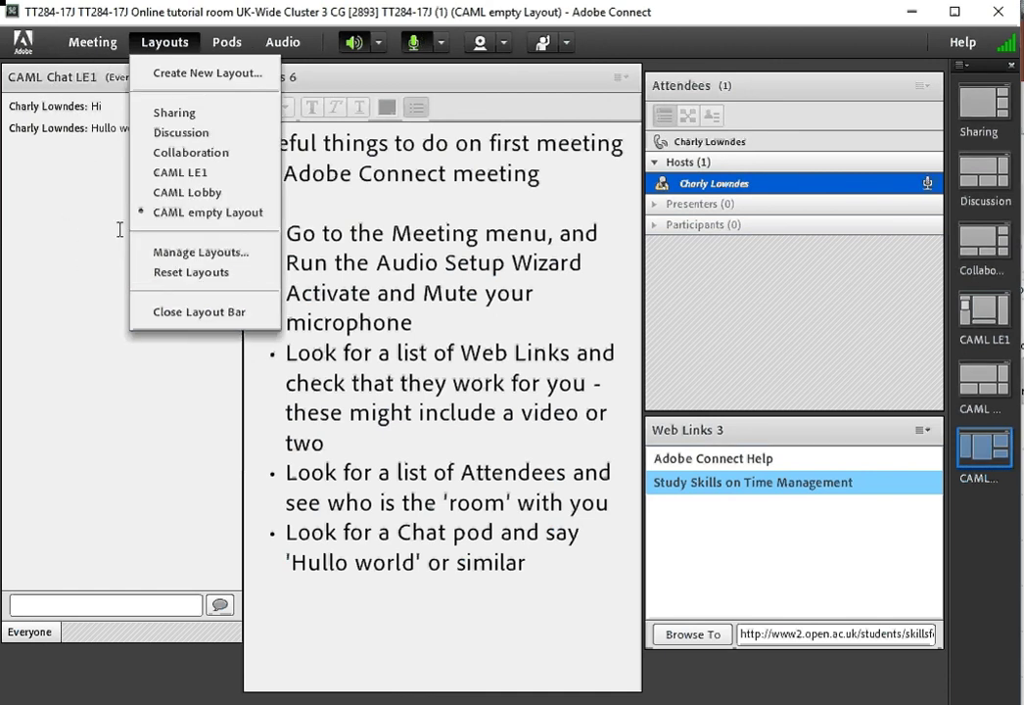
pyautogui.click(89, 285)
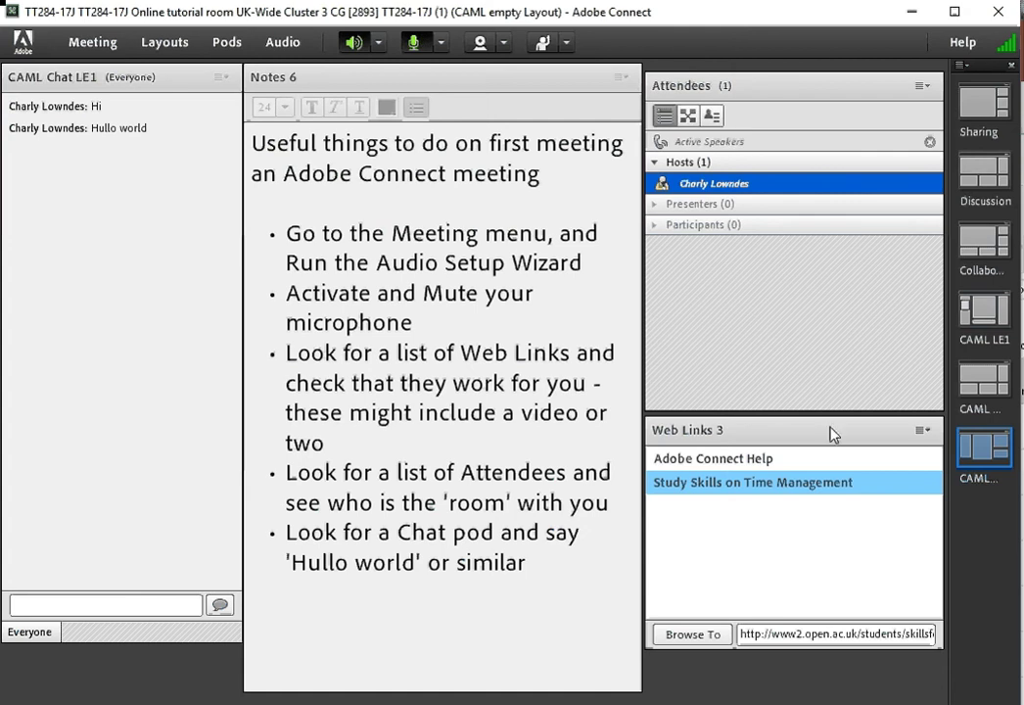